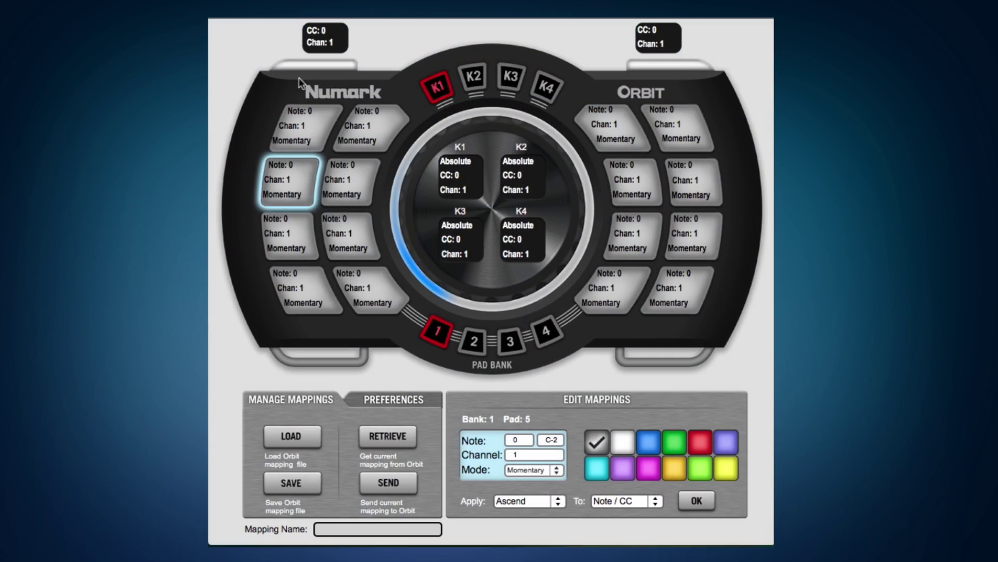
# Inspect the second and fifth pads, knobs K2–K4, and both accelerometer axes
pyautogui.click(380, 128)
pyautogui.click(315, 171)
pyautogui.click(476, 76)
pyautogui.click(503, 77)
pyautogui.click(546, 88)
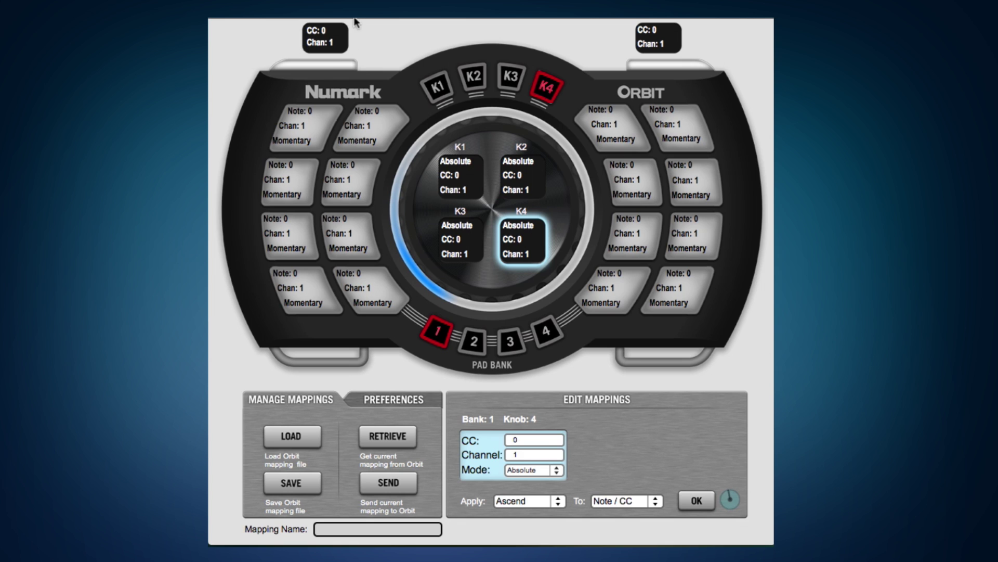
pyautogui.click(325, 36)
pyautogui.click(677, 42)
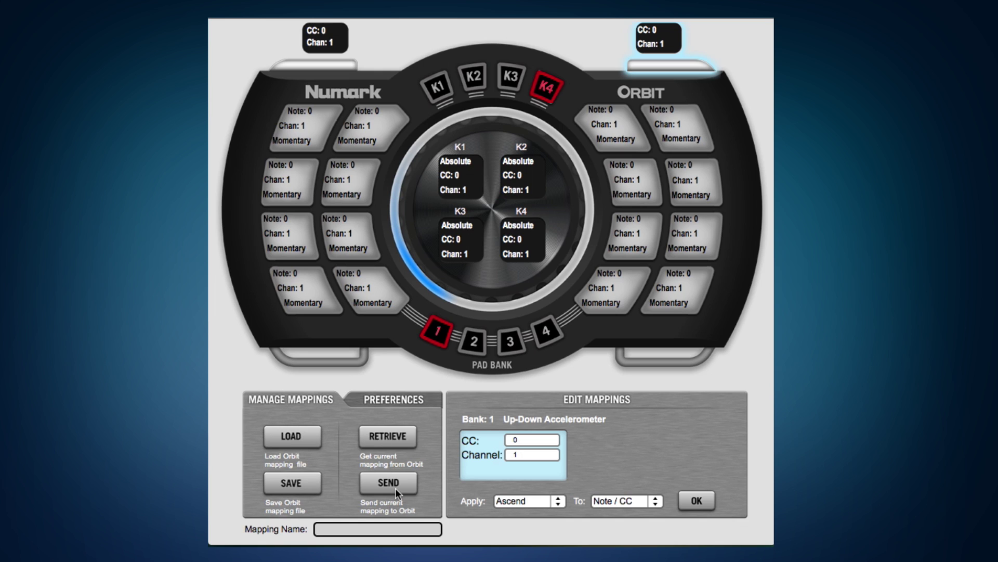
# Retrieve the Orbit's current mapping, then colour Note 36 yellow and Note 41 purple
pyautogui.click(389, 437)
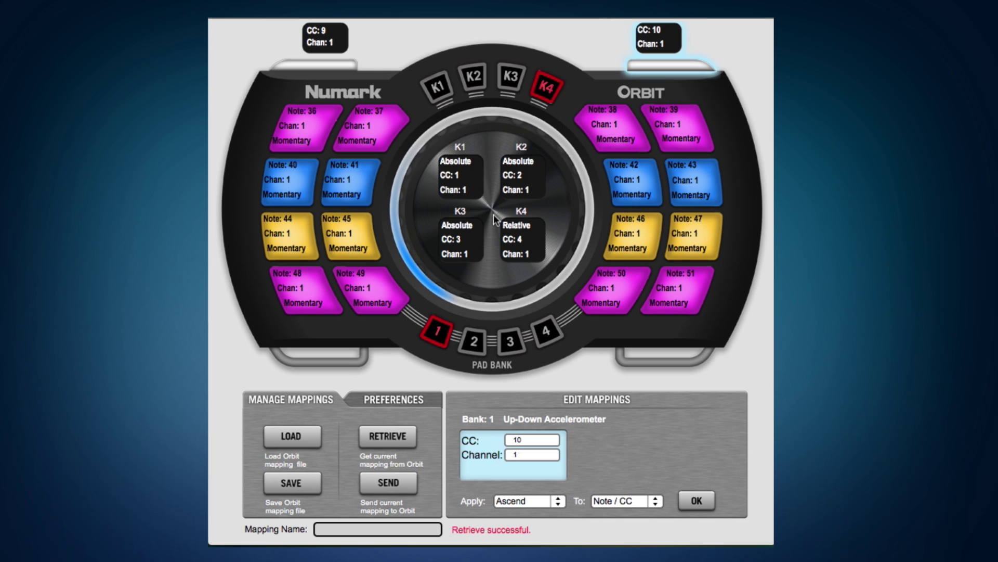
pyautogui.click(305, 118)
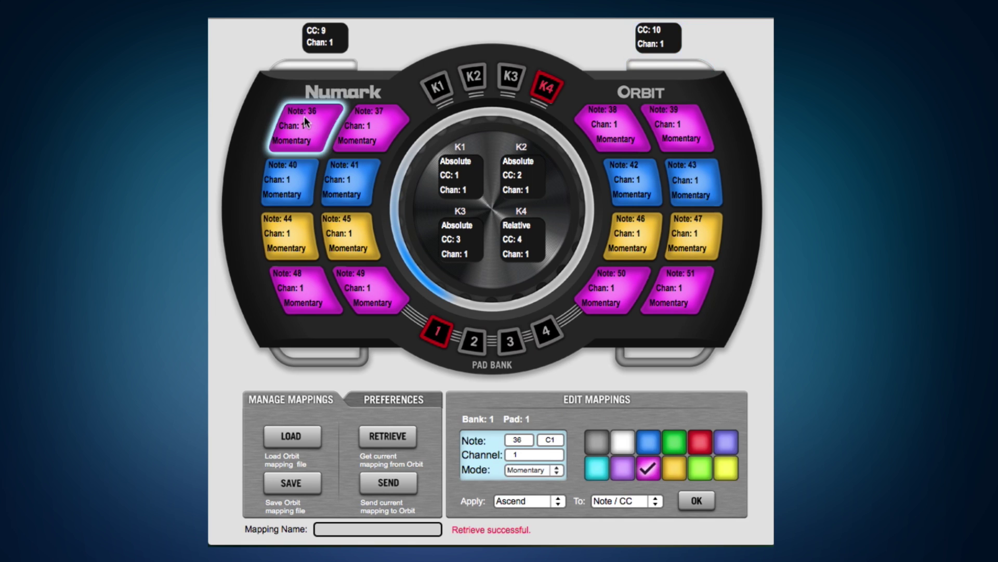
pyautogui.click(649, 441)
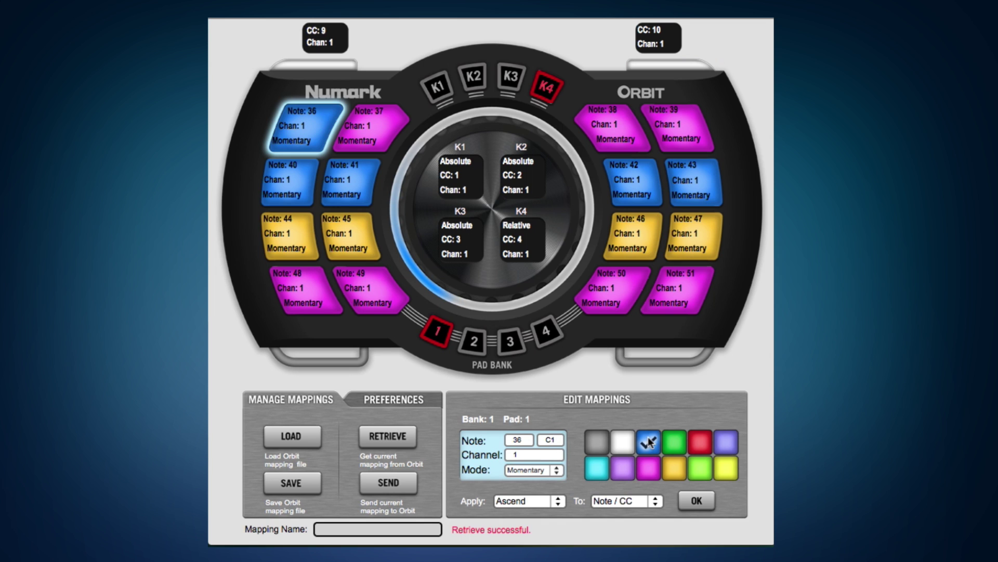
pyautogui.click(701, 471)
pyautogui.click(724, 470)
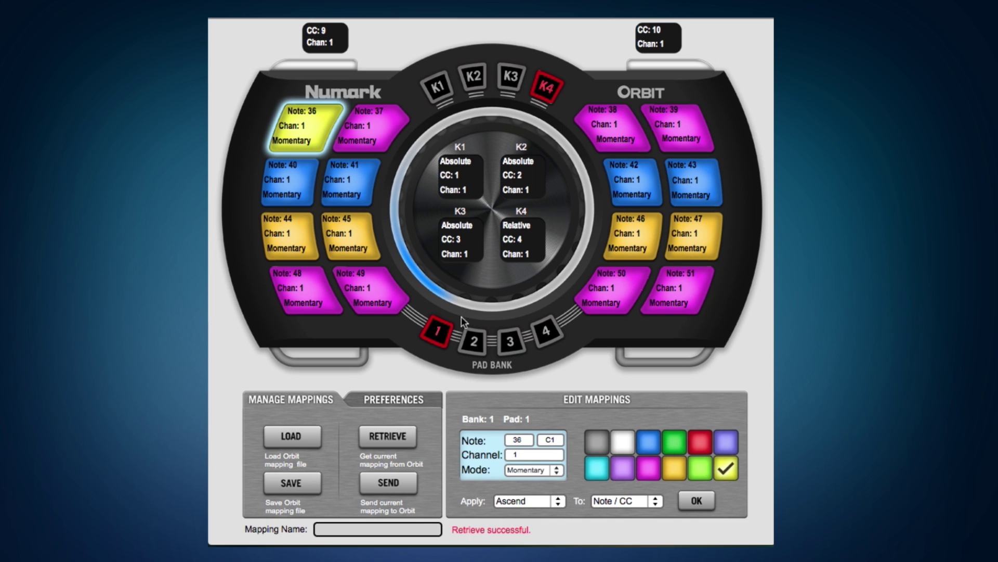
pyautogui.click(359, 184)
pyautogui.click(624, 468)
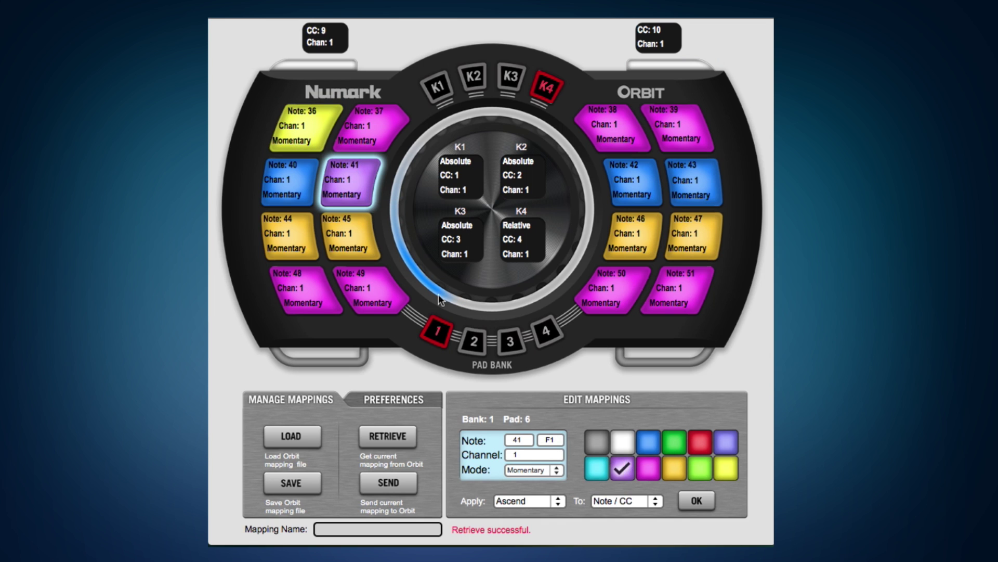
# Colour the Note 45 pad blue, Note 46 green, and Notes 51 and 39 red
pyautogui.click(360, 244)
pyautogui.click(647, 442)
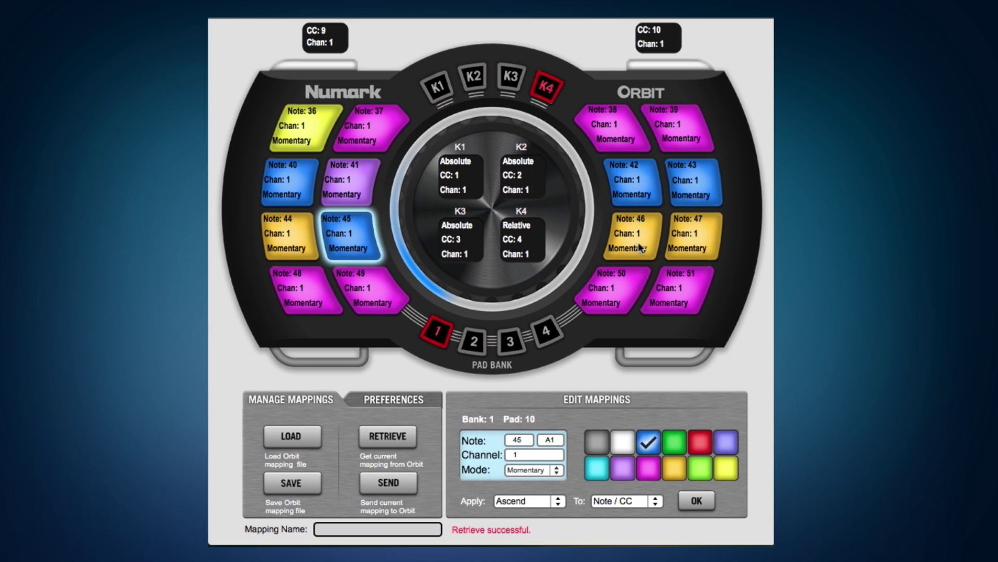
pyautogui.click(641, 249)
pyautogui.click(674, 442)
pyautogui.click(693, 293)
pyautogui.click(648, 468)
pyautogui.click(700, 442)
pyautogui.click(679, 125)
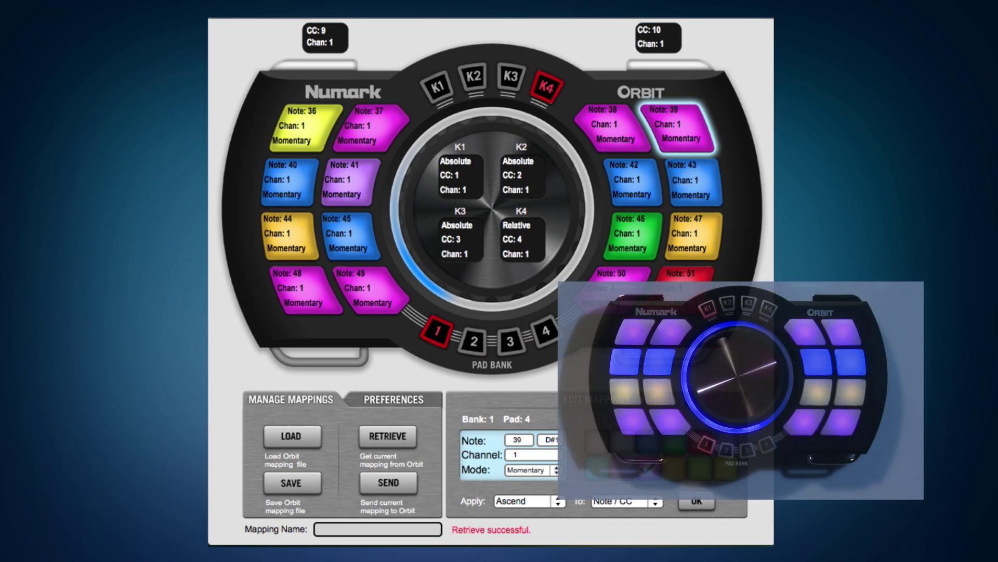
pyautogui.click(700, 442)
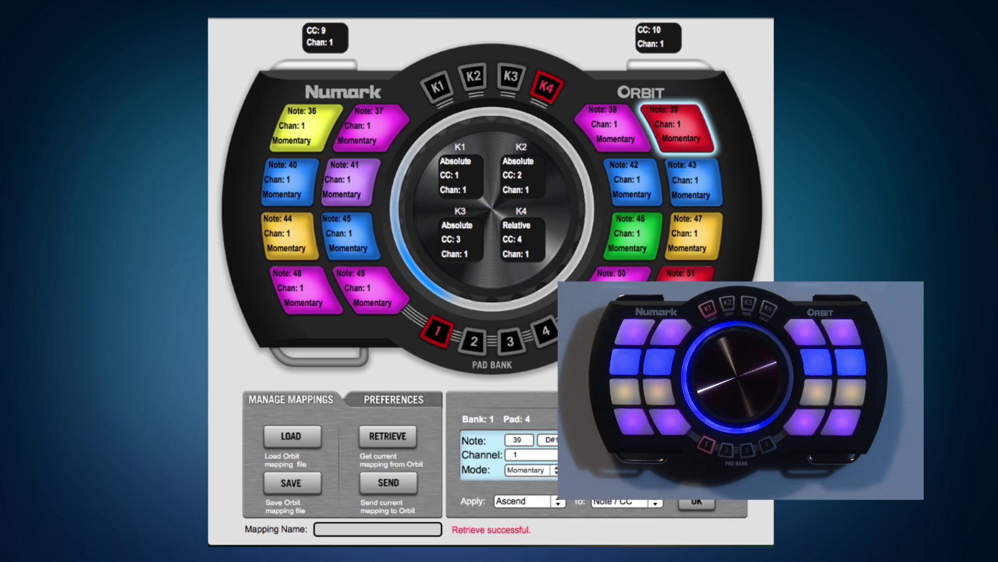
# Send the recoloured mapping to the Orbit and select the Note 36 pad
pyautogui.click(388, 484)
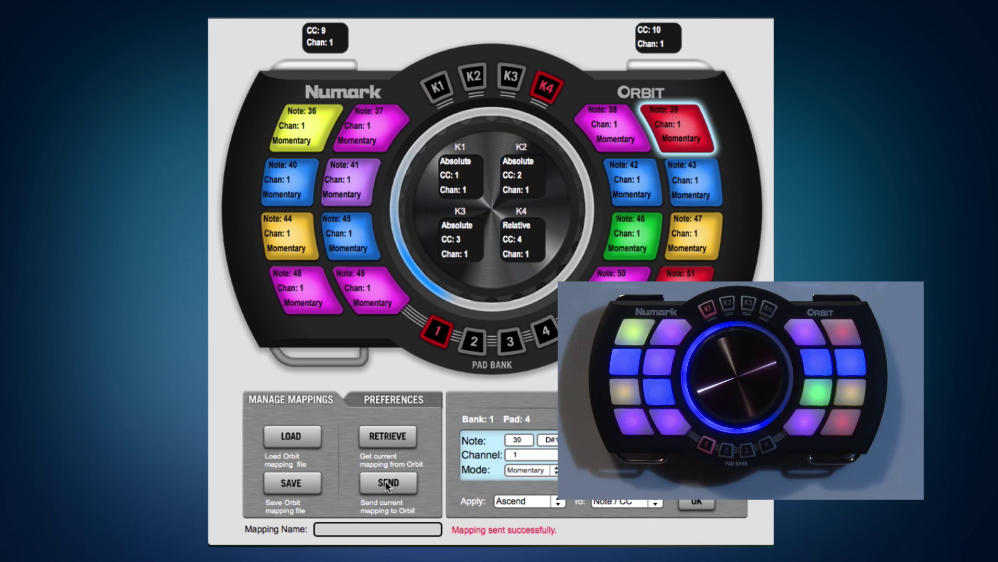
pyautogui.click(305, 129)
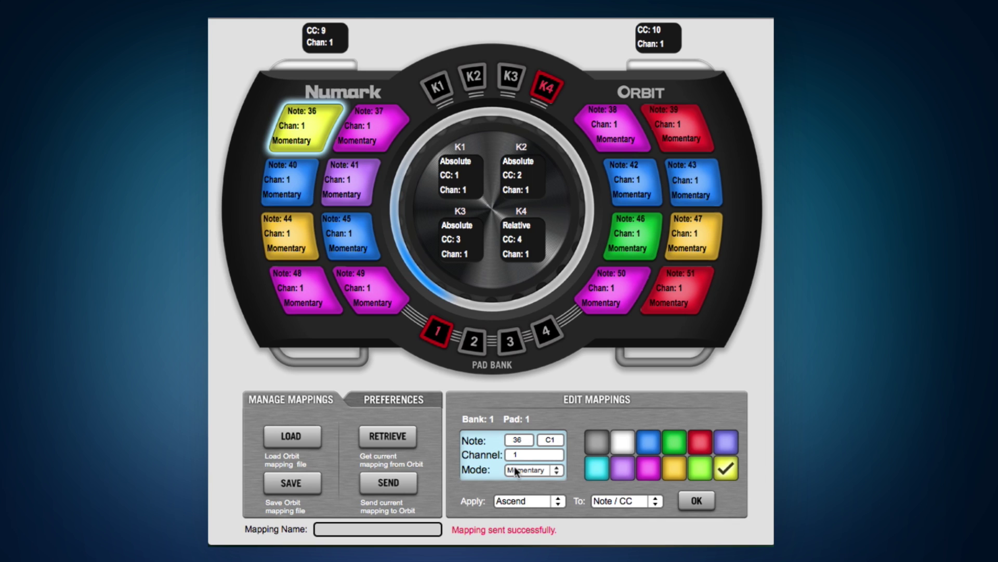
# Reassign the first pad to Note 85 on Channel 16 in Toggle mode
pyautogui.moveTo(518, 441)
pyautogui.mouseDown()
pyautogui.moveTo(518, 420)
pyautogui.moveTo(532, 447)
pyautogui.moveTo(530, 437)
pyautogui.mouseUp()
pyautogui.click(538, 471)
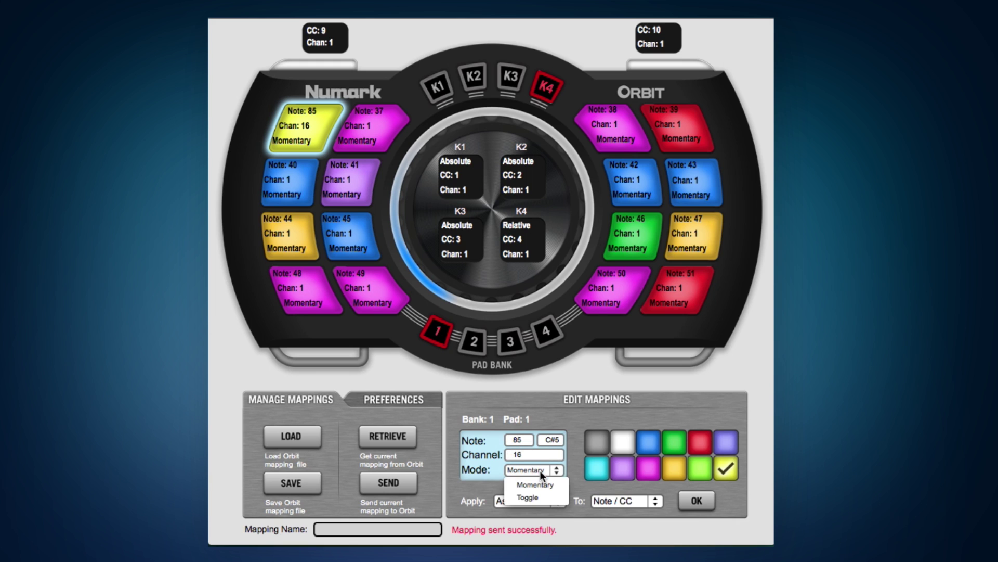
pyautogui.click(539, 497)
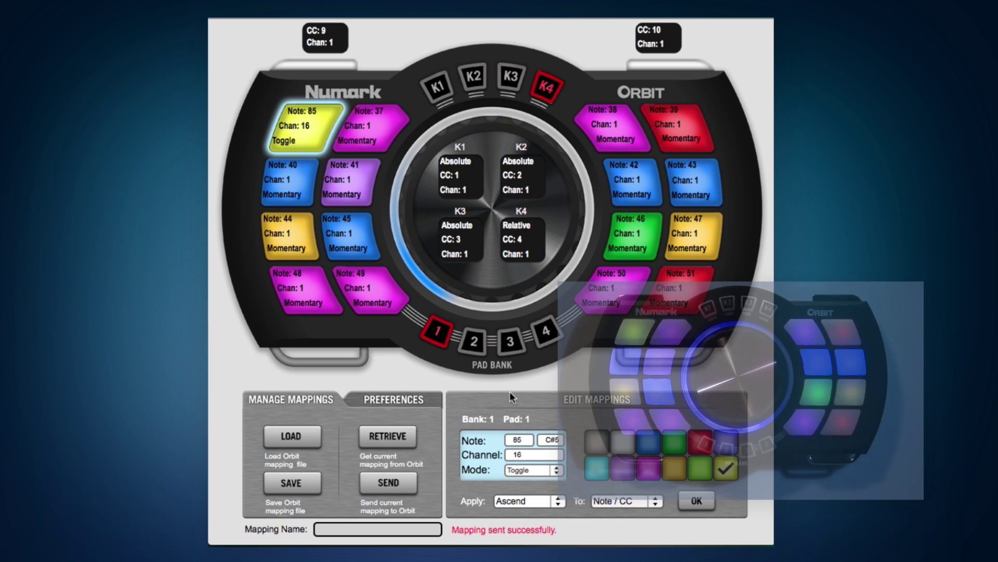
# Send the edit to the Orbit, then make bank 1 pads ascend from Note 30 to 45
pyautogui.click(389, 482)
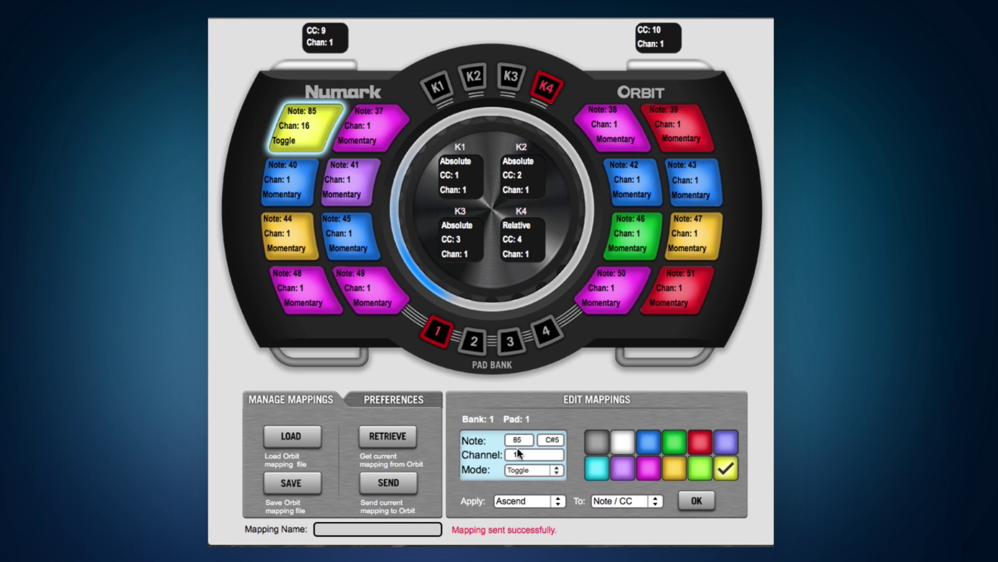
pyautogui.moveTo(518, 441)
pyautogui.mouseDown()
pyautogui.moveTo(518, 488)
pyautogui.moveTo(549, 453)
pyautogui.mouseUp()
pyautogui.click(697, 501)
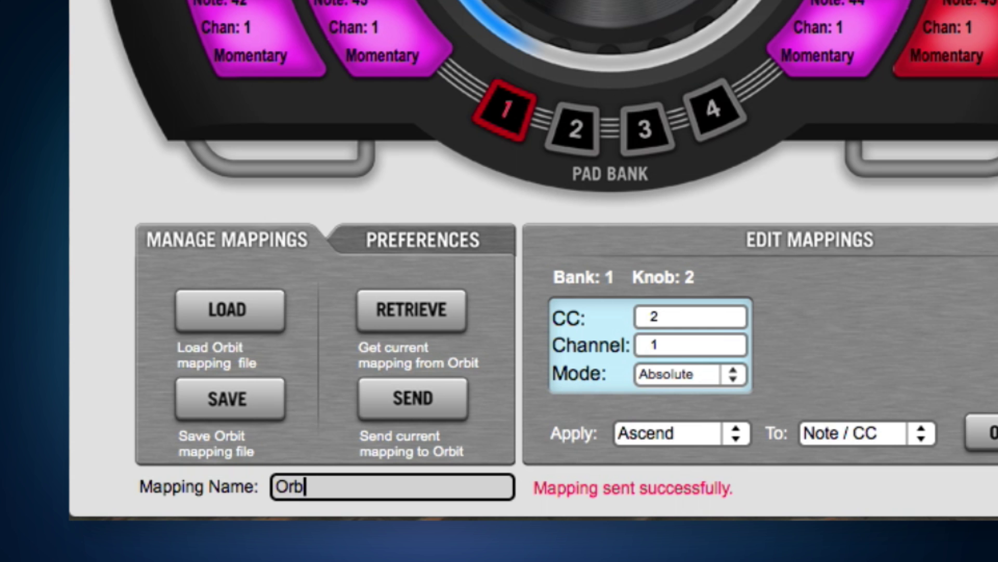
# Name the mapping 'Orbit 1' and save it to the Desktop as preset 'Orbit1'
pyautogui.write('it 1')
pyautogui.click(215, 392)
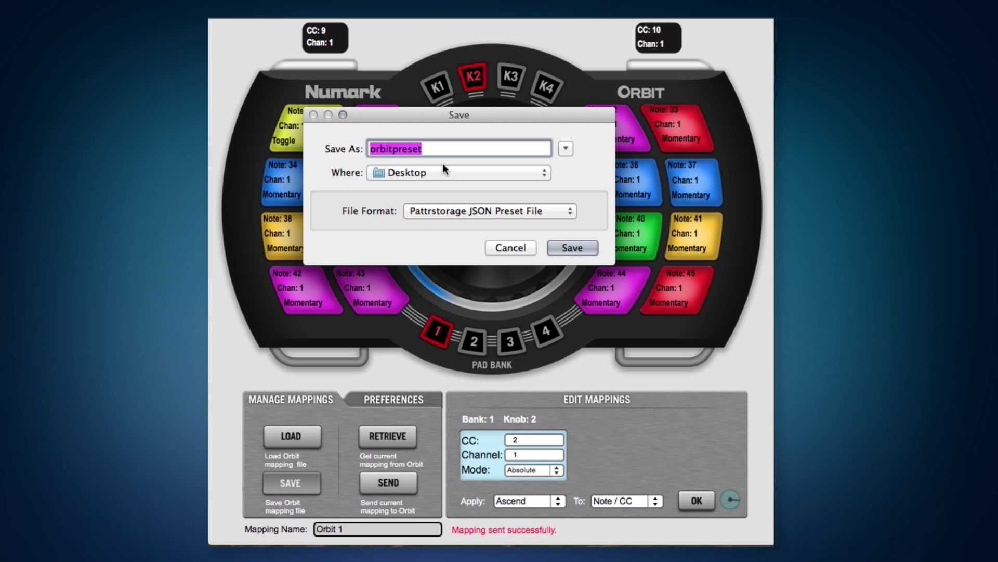
pyautogui.write('O')
pyautogui.press('BackSpace')
pyautogui.write('Orbit1')
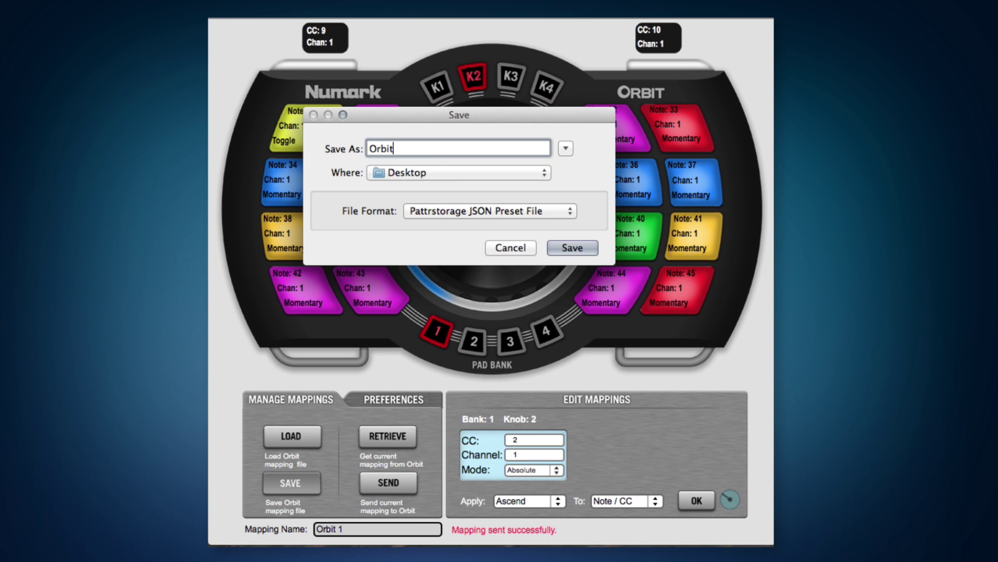
pyautogui.click(582, 248)
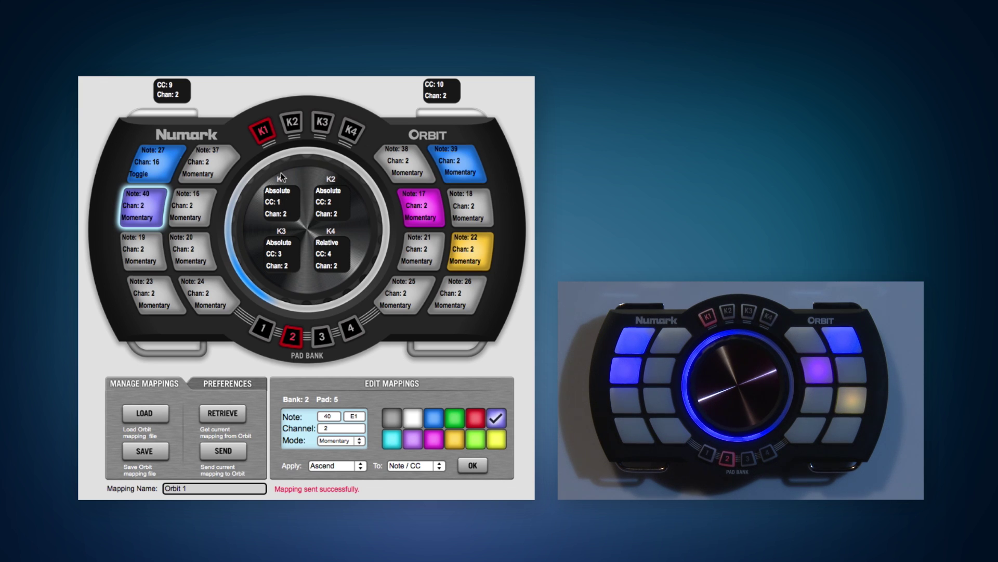
# Set bank 2's knob K1 to Relative mode and resend the mapping to the Orbit
pyautogui.click(266, 136)
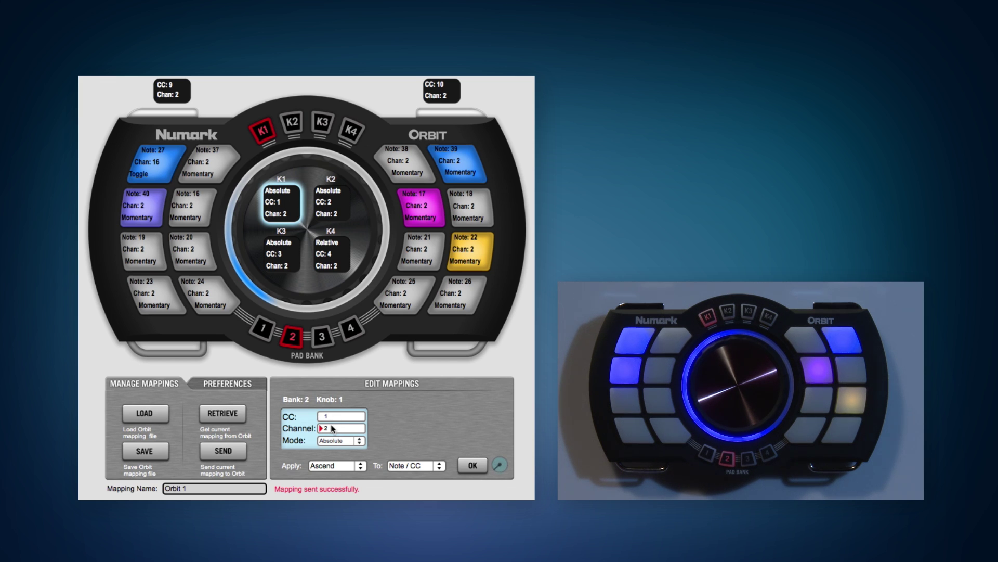
pyautogui.click(339, 441)
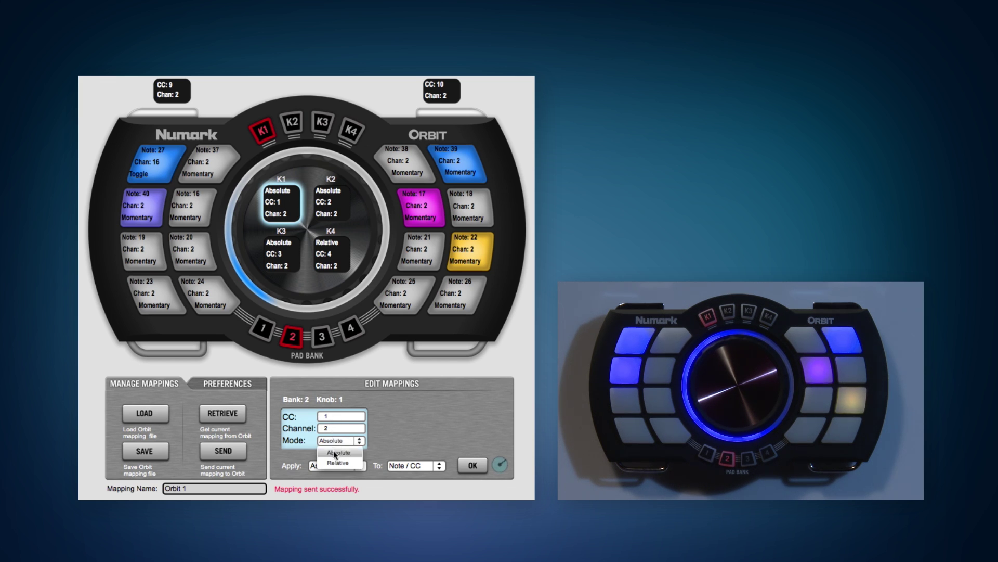
pyautogui.click(356, 441)
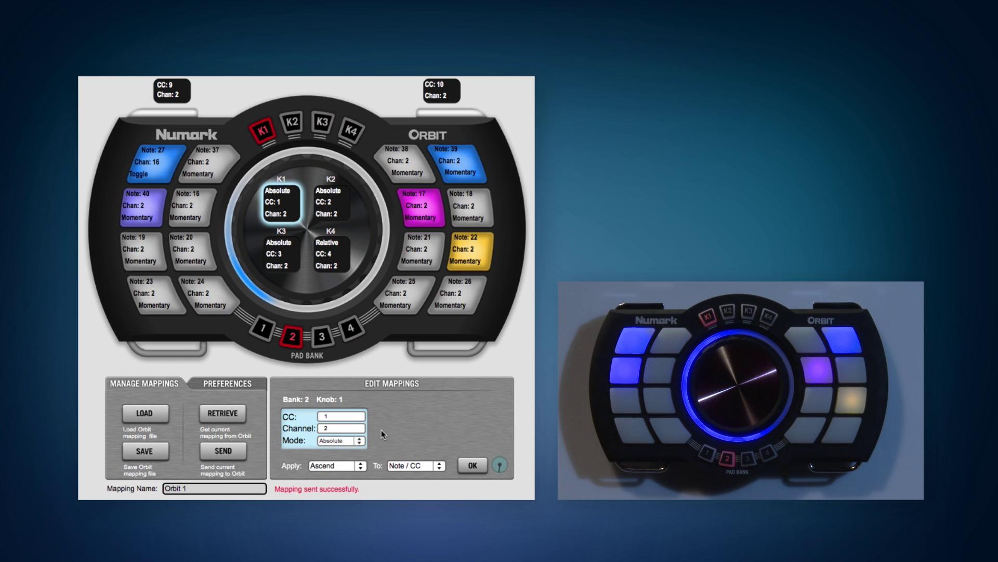
pyautogui.click(352, 442)
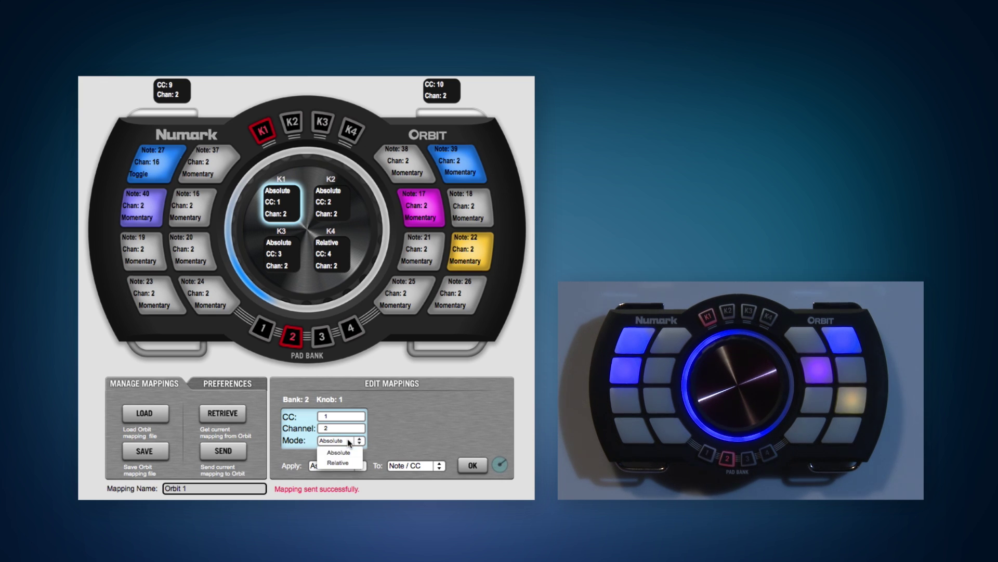
pyautogui.click(348, 446)
pyautogui.click(342, 453)
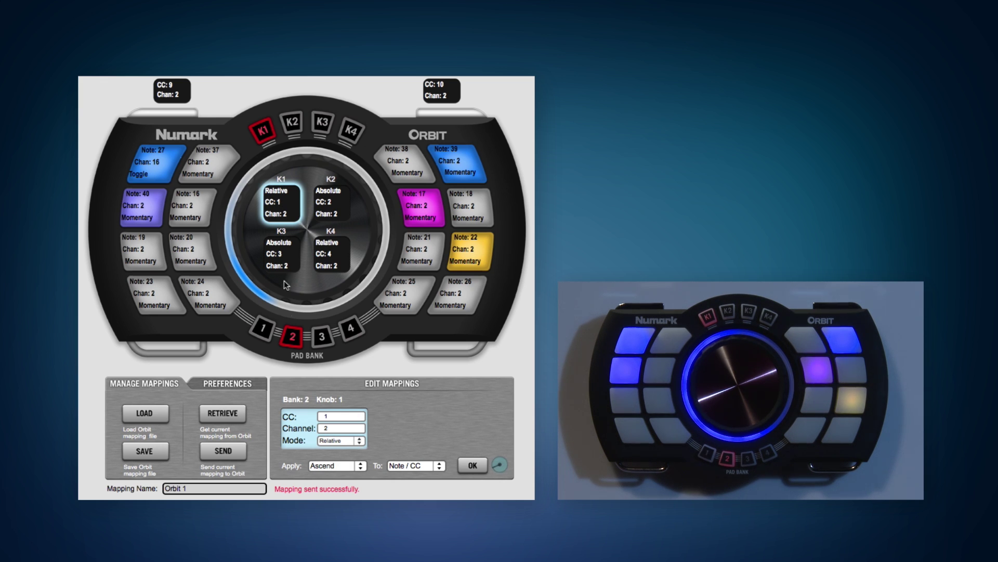
pyautogui.click(326, 200)
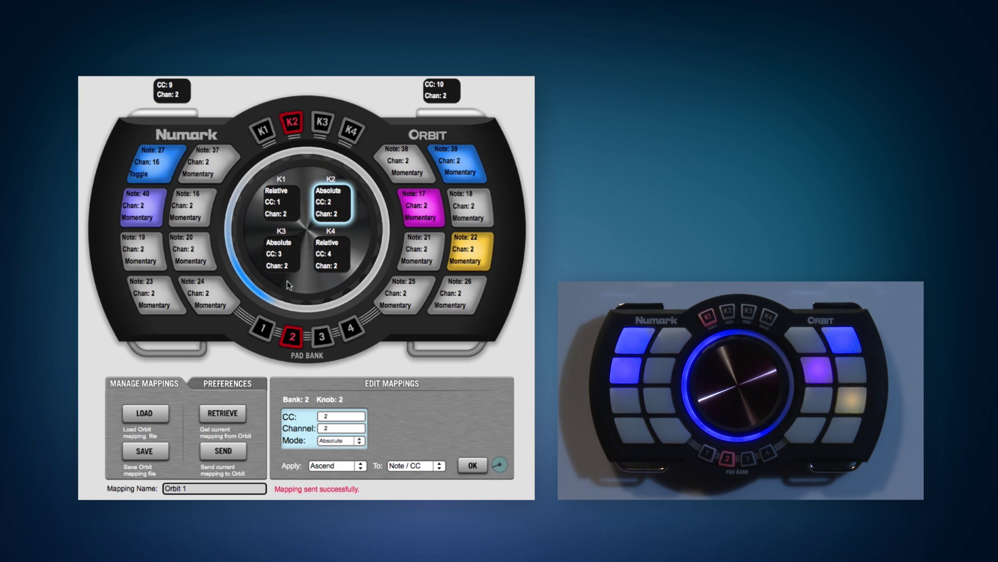
pyautogui.click(218, 453)
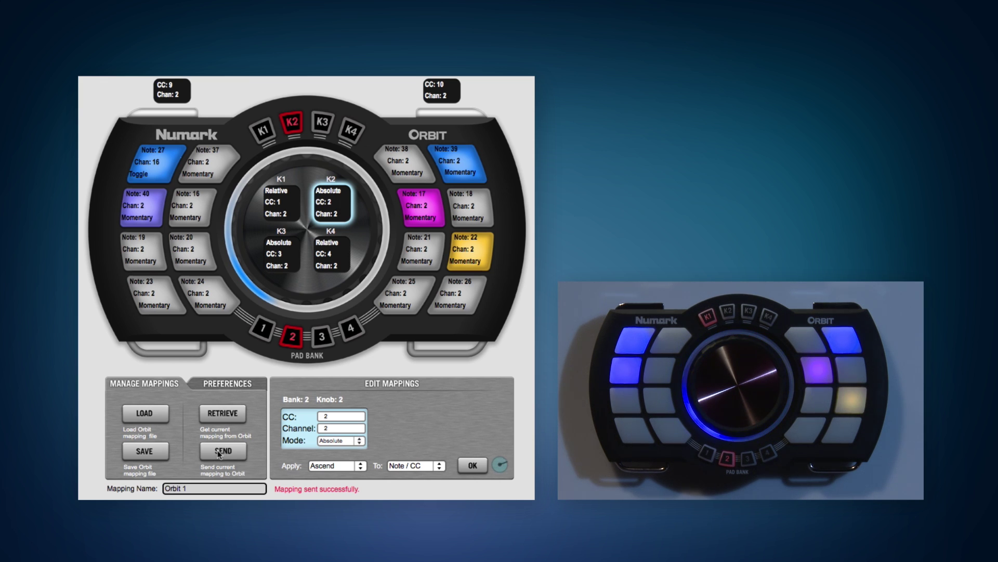